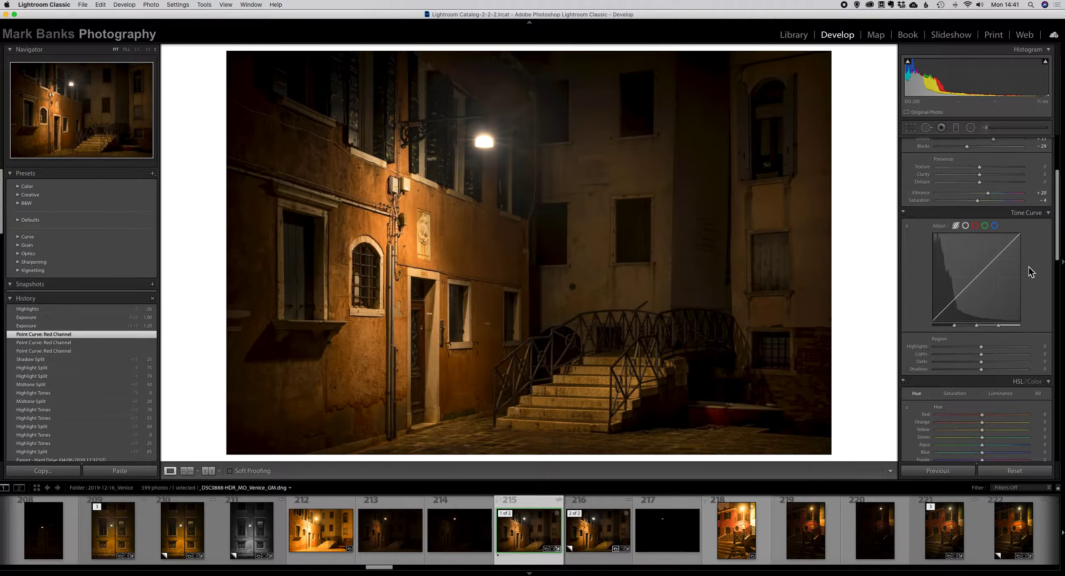
Step: Examine the panel order in the Customize Develop Panel dialog and close it without saving
right_click(953, 214)
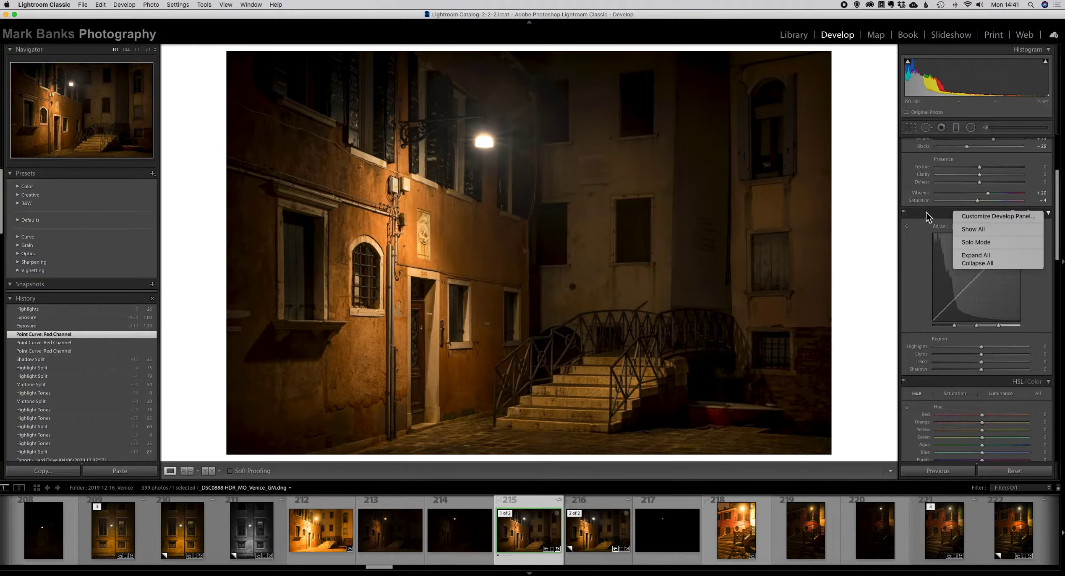
left_click(978, 217)
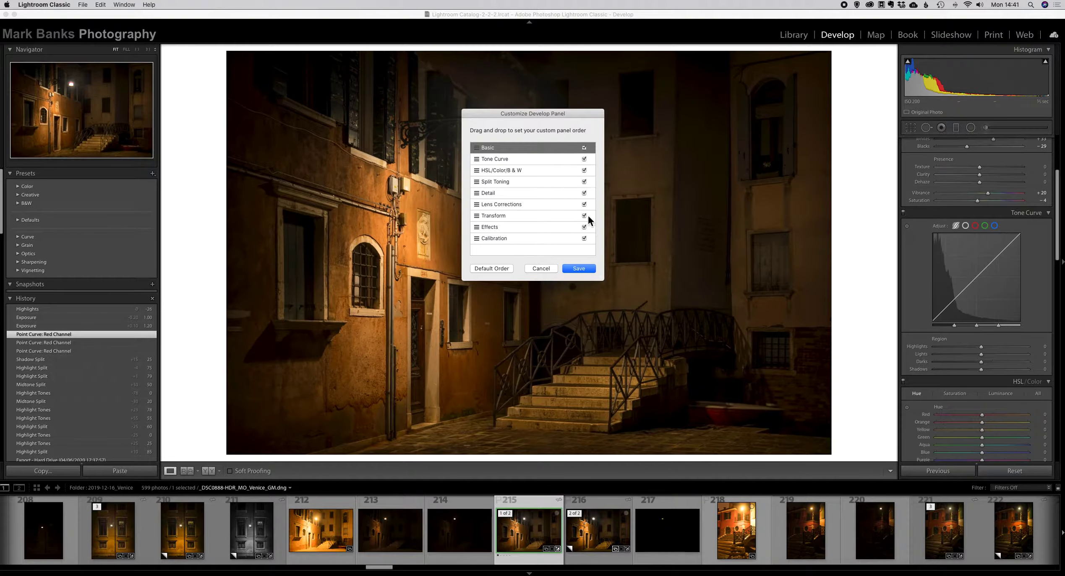
mouse_move(481, 161)
left_mouse_down()
mouse_move(481, 147)
mouse_move(479, 165)
left_mouse_up()
left_click(547, 271)
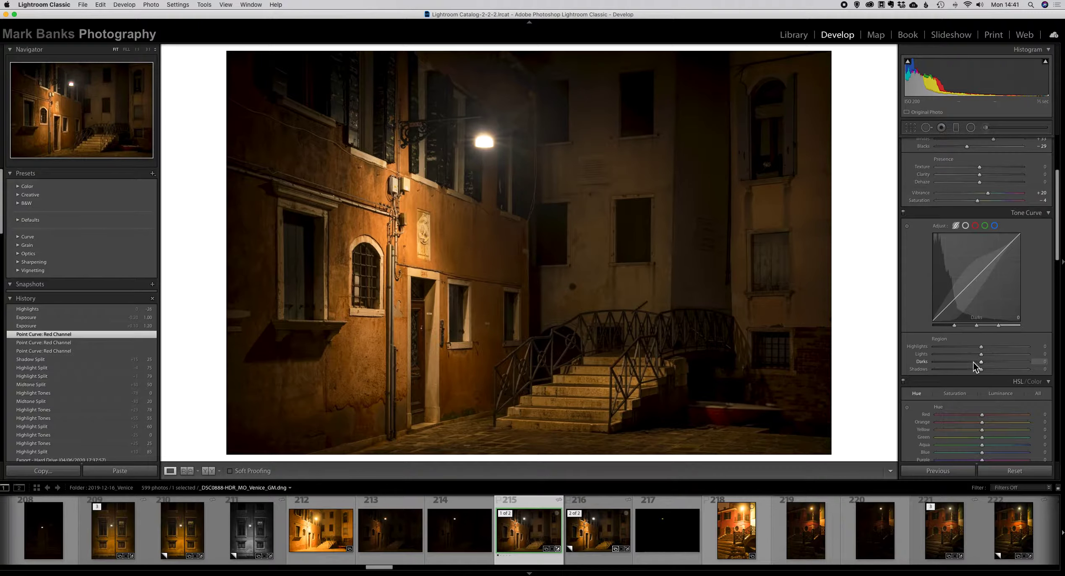
Step: Switch the tone curve to the point curve, try lowering its midtones to about input 141, output 103, and remove that point
left_click(965, 226)
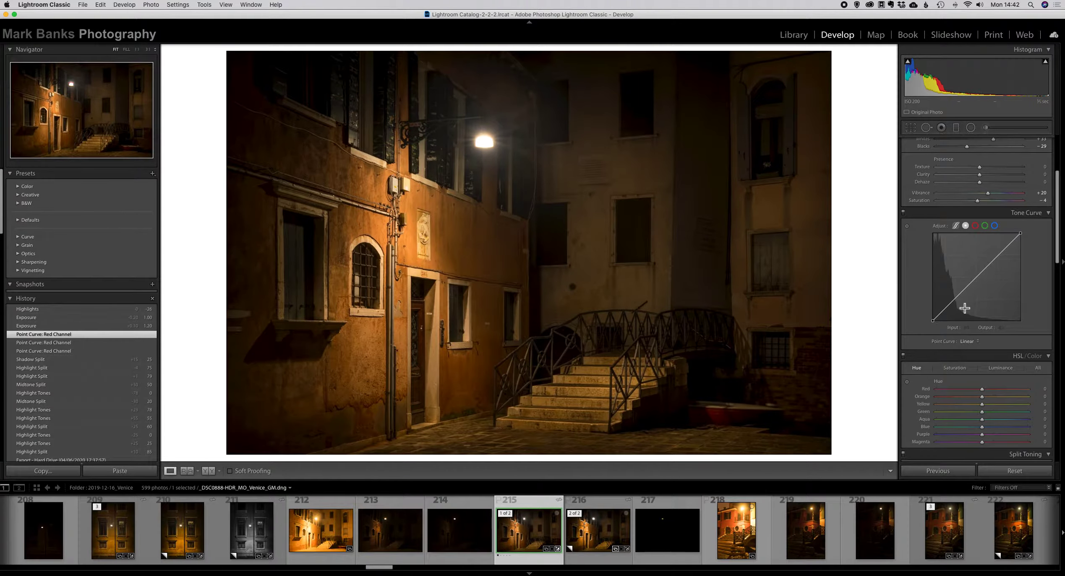
mouse_move(979, 275)
left_mouse_down()
mouse_move(980, 265)
mouse_move(988, 304)
mouse_move(990, 275)
mouse_move(965, 309)
mouse_move(950, 290)
mouse_move(997, 282)
mouse_move(943, 290)
mouse_move(998, 279)
mouse_move(963, 296)
mouse_move(983, 277)
mouse_move(983, 289)
left_mouse_up()
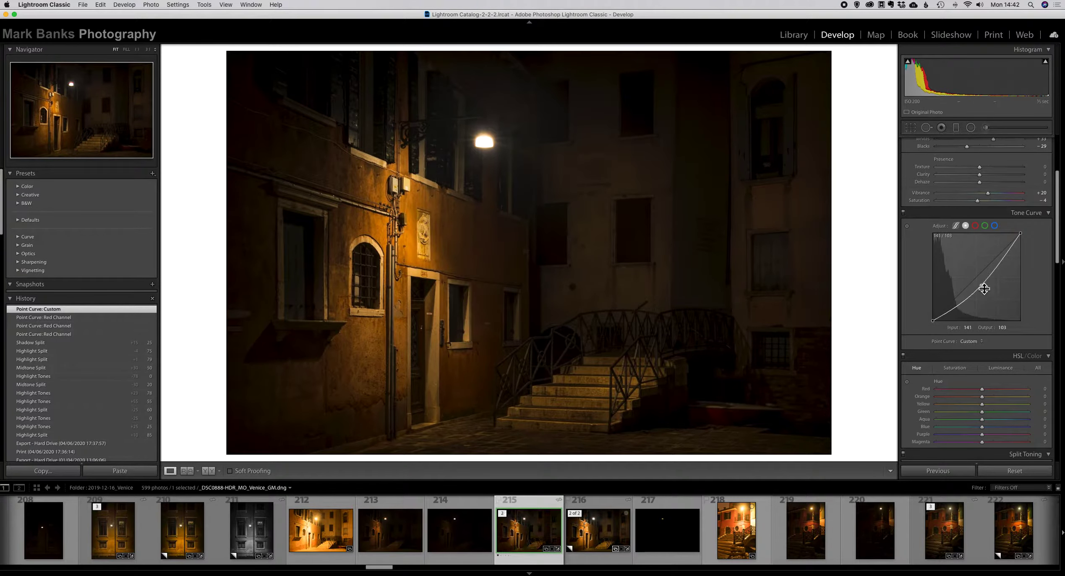
double_click(984, 289)
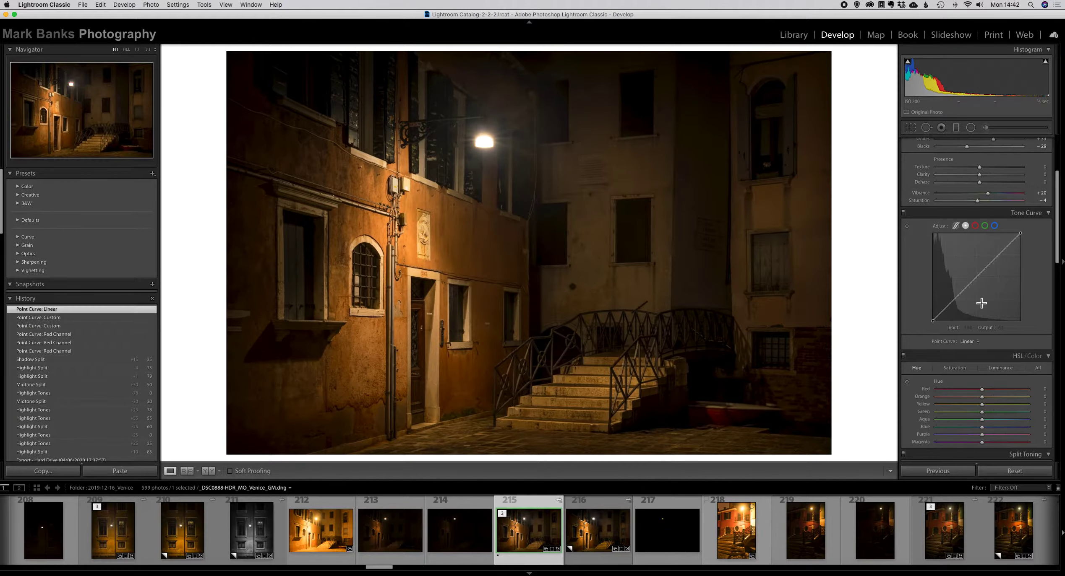
Step: Shape an S-curve with a shadow point at about input 64, output 53 and a highlight point at about input 191, output 210
left_click(955, 299)
left_click_drag(955, 299, 956, 305)
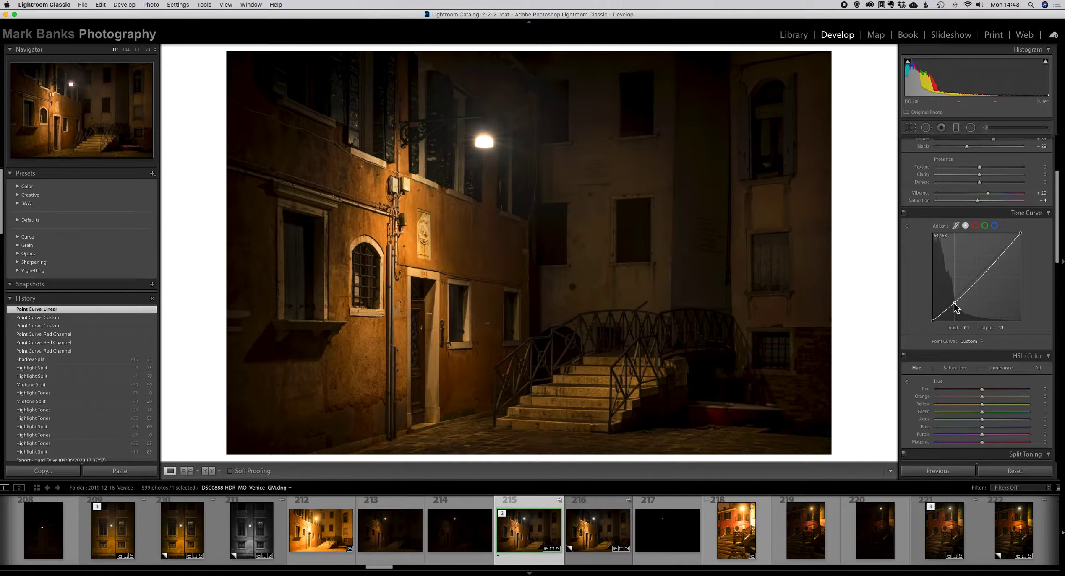
left_click_drag(1000, 260, 1001, 253)
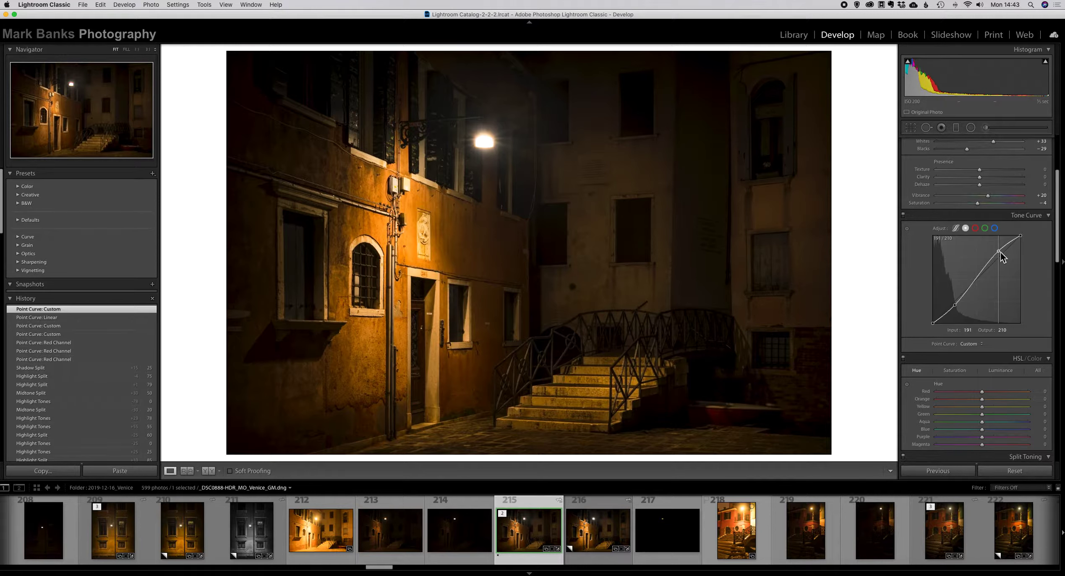
left_click_drag(1001, 252, 1000, 253)
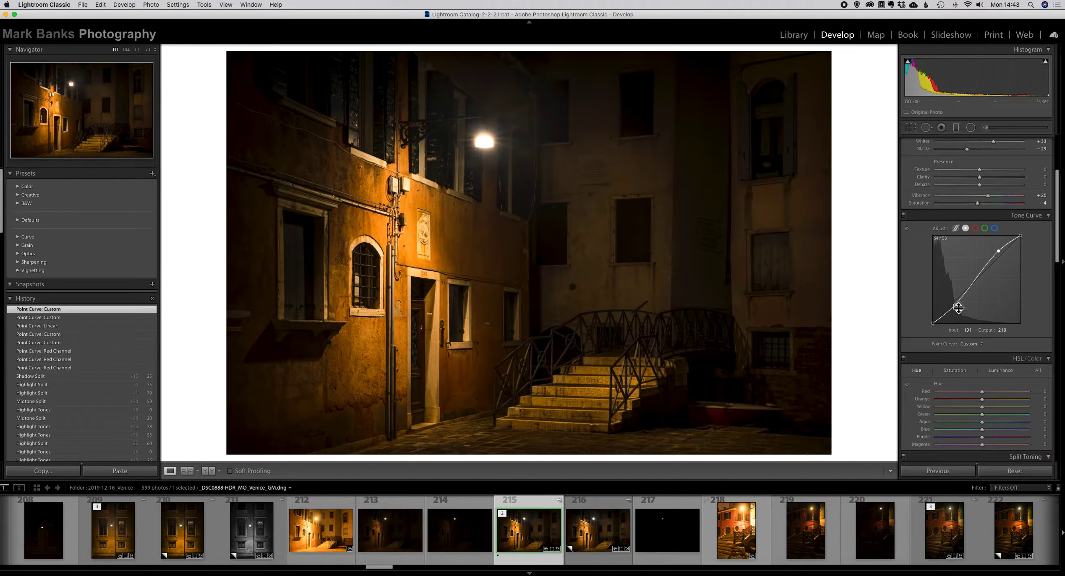
Step: Move the curve's shadow point to about input 67 and set its output to 67
left_click_drag(959, 308, 958, 306)
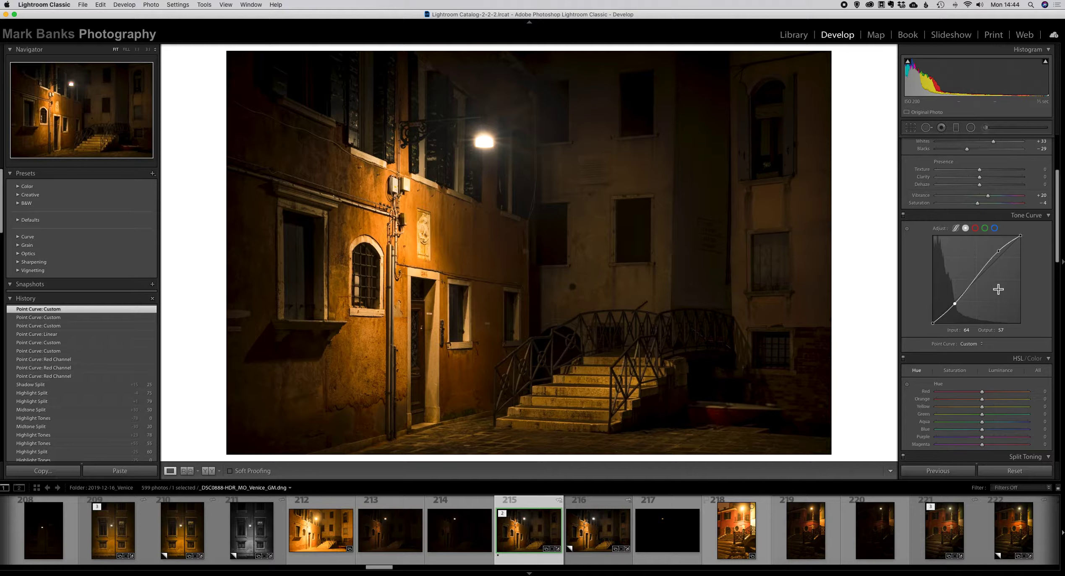
left_click_drag(957, 307, 956, 309)
left_click_drag(956, 308, 957, 308)
left_click(1003, 331)
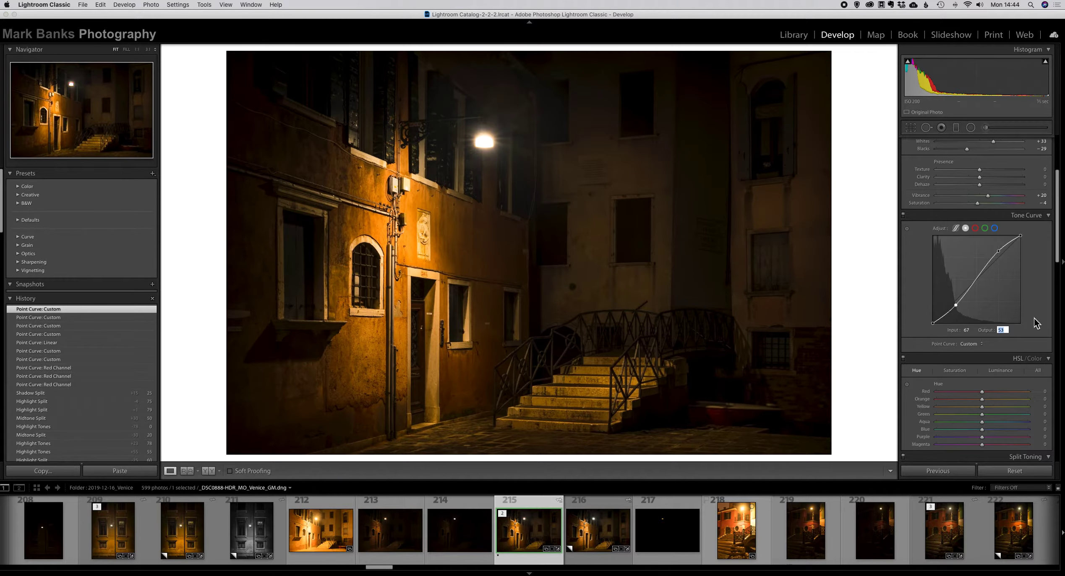
type("67")
key("Return")
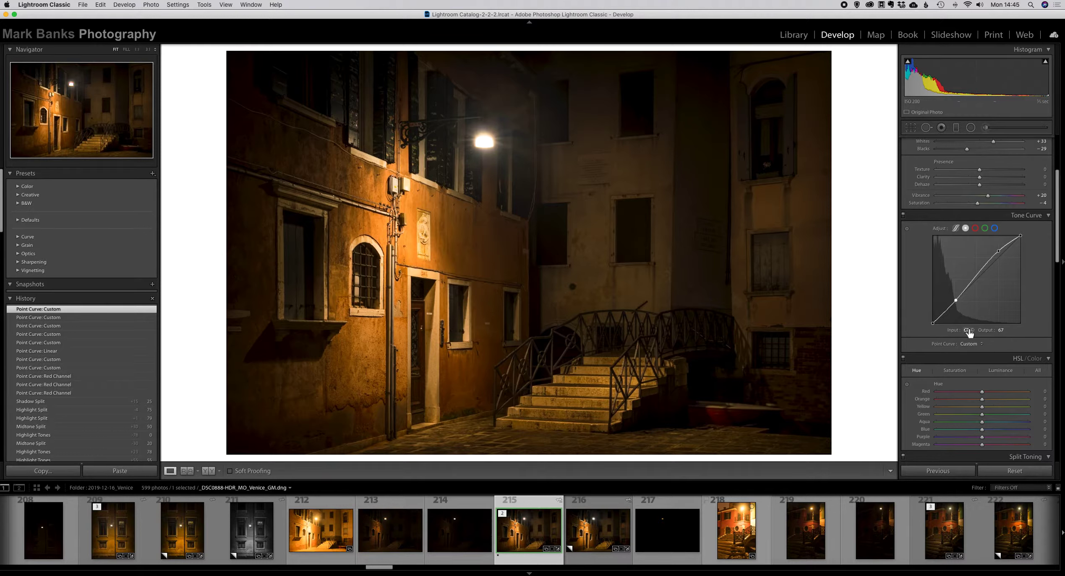
Step: Set the shadow point's output to 57, then reposition the point on the curve to about input 66, output 53
left_click(1002, 331)
type("57")
key("Return")
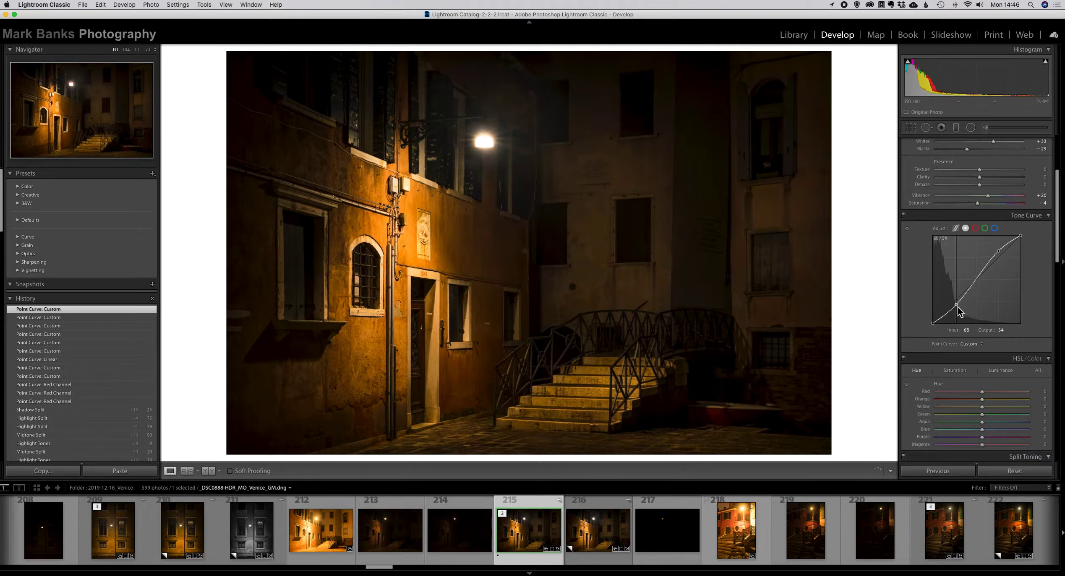
left_click_drag(957, 305, 954, 307)
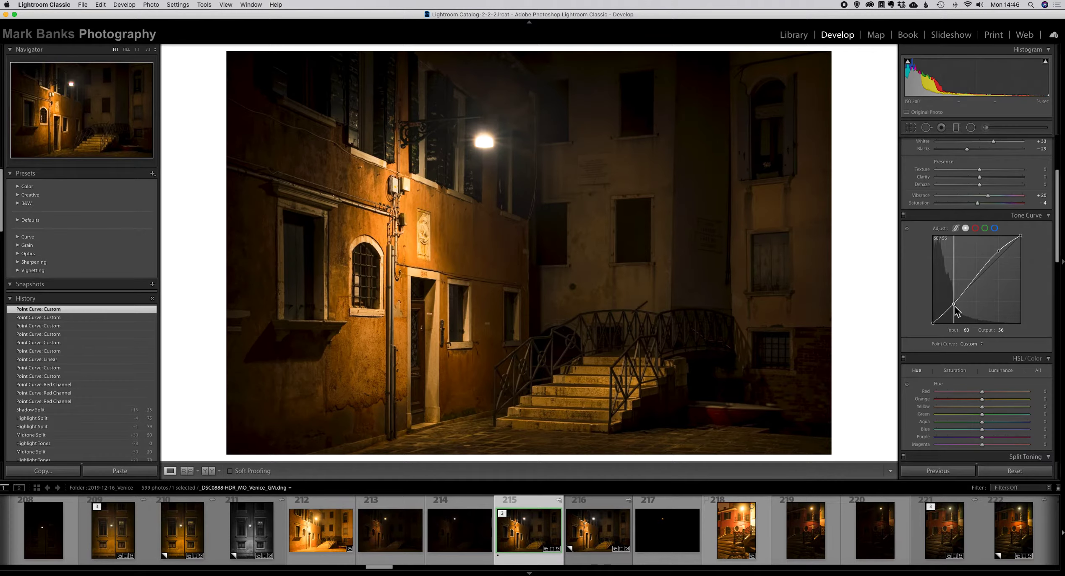
left_click_drag(956, 311, 957, 307)
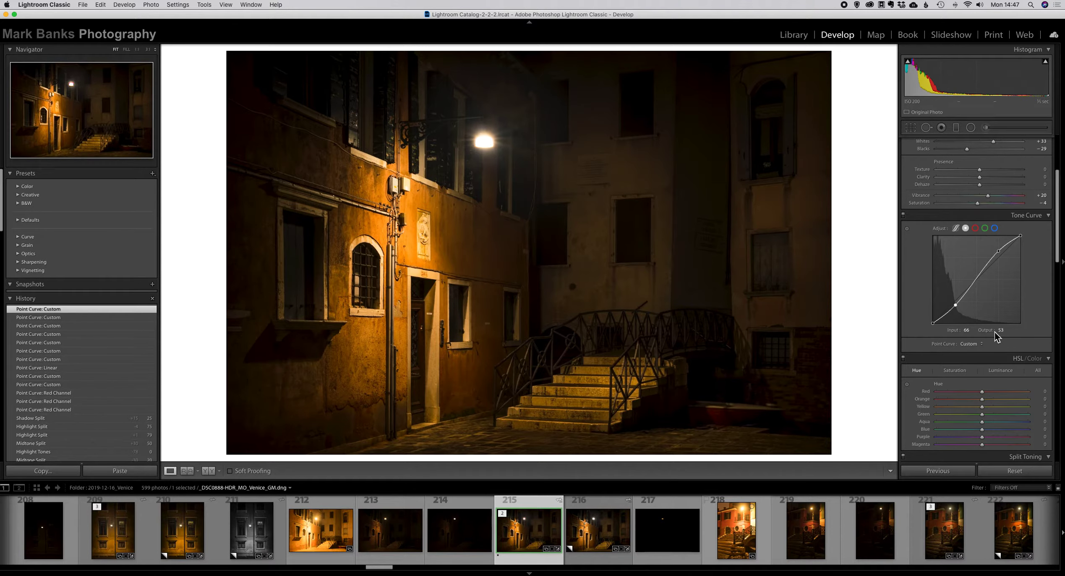
Step: Set the curve's shadow point to input 60 and output 60
left_click(967, 330)
type("60")
key("Tab")
type("60")
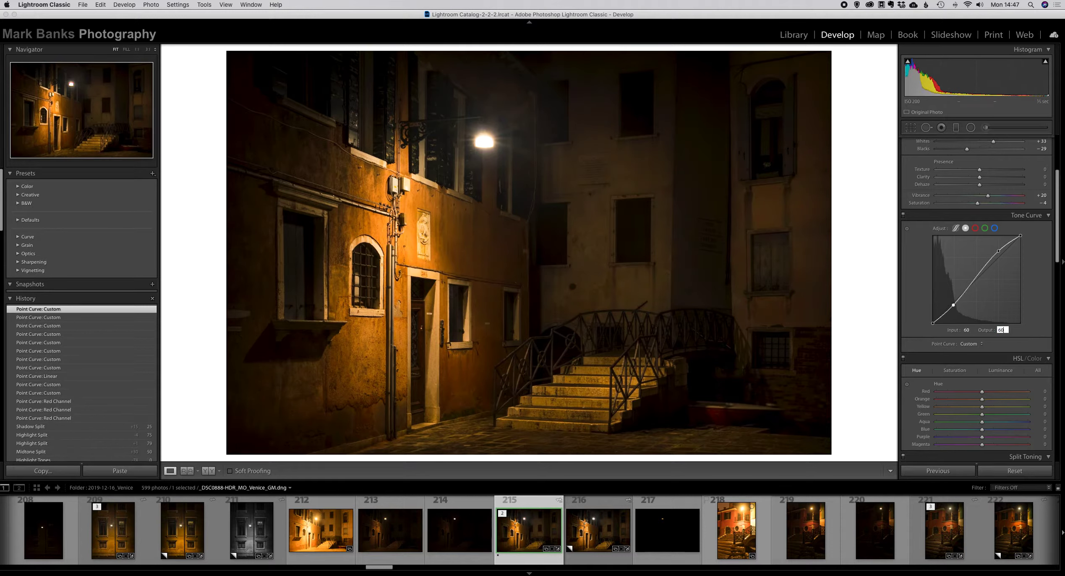
key("Return")
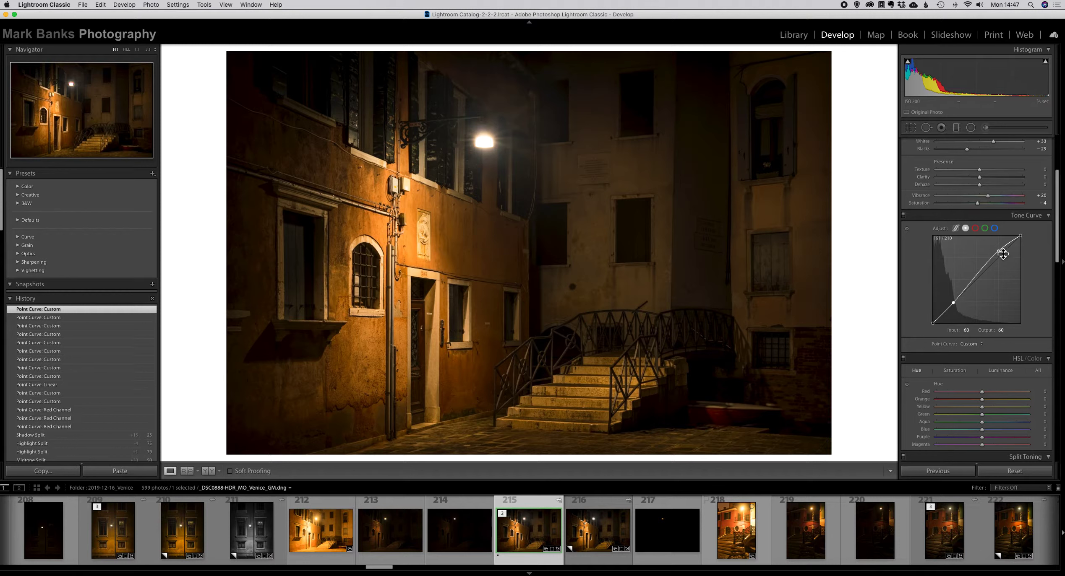
Step: Set the curve's highlight point to input 190 and output 190
left_click_drag(1002, 254, 1001, 252)
left_click(967, 330)
type("19")
left_click(1003, 331)
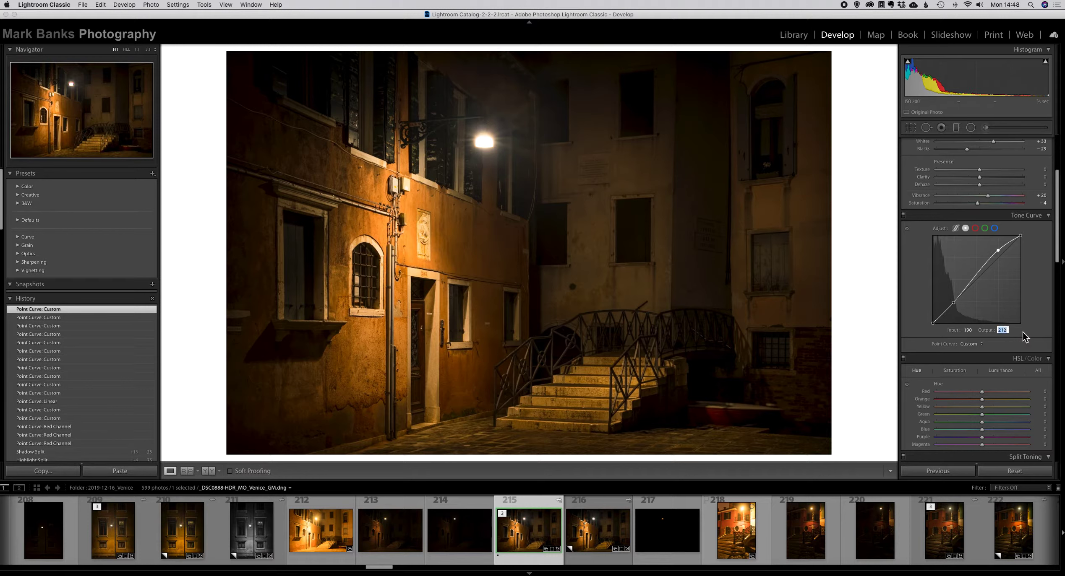
type("190")
key("Return")
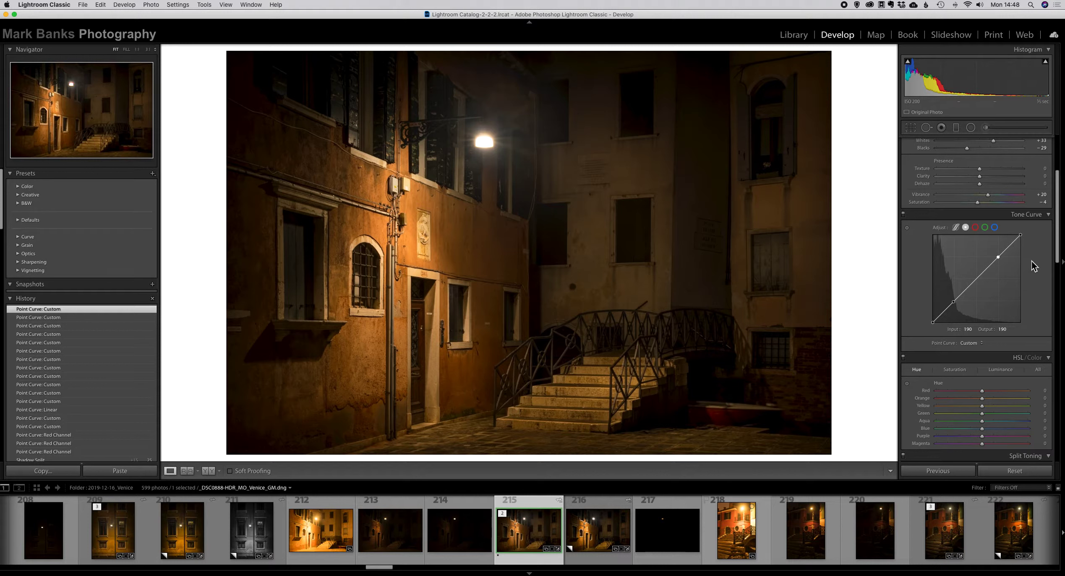
Step: Raise the highlight point's output to 200
left_click(1003, 329)
type("200")
key("Return")
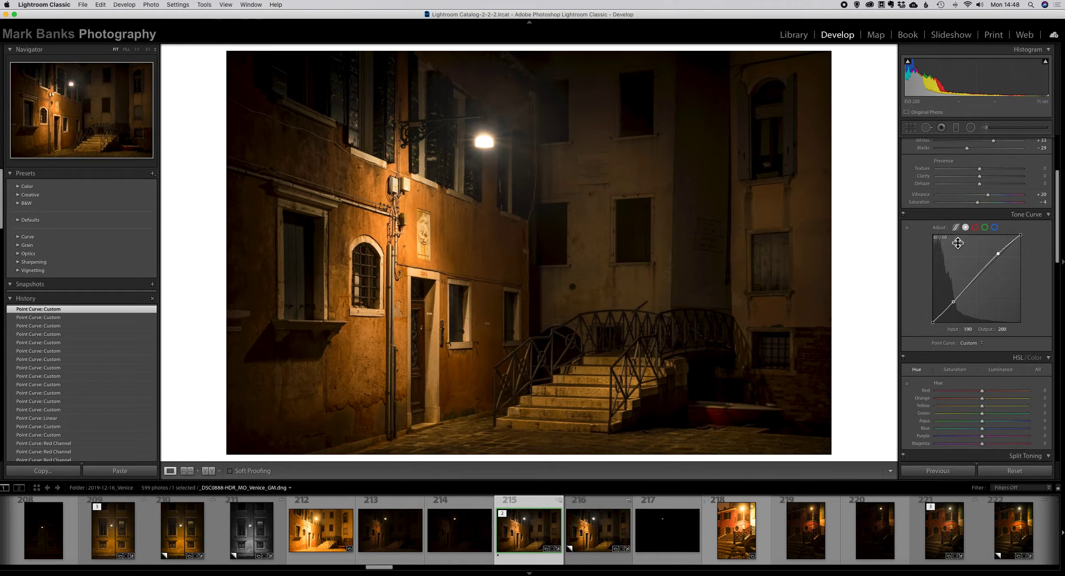
Step: Reselect the curve's shadow point and set it to input 60, output 50
left_click(958, 307)
left_click(967, 331)
type("60")
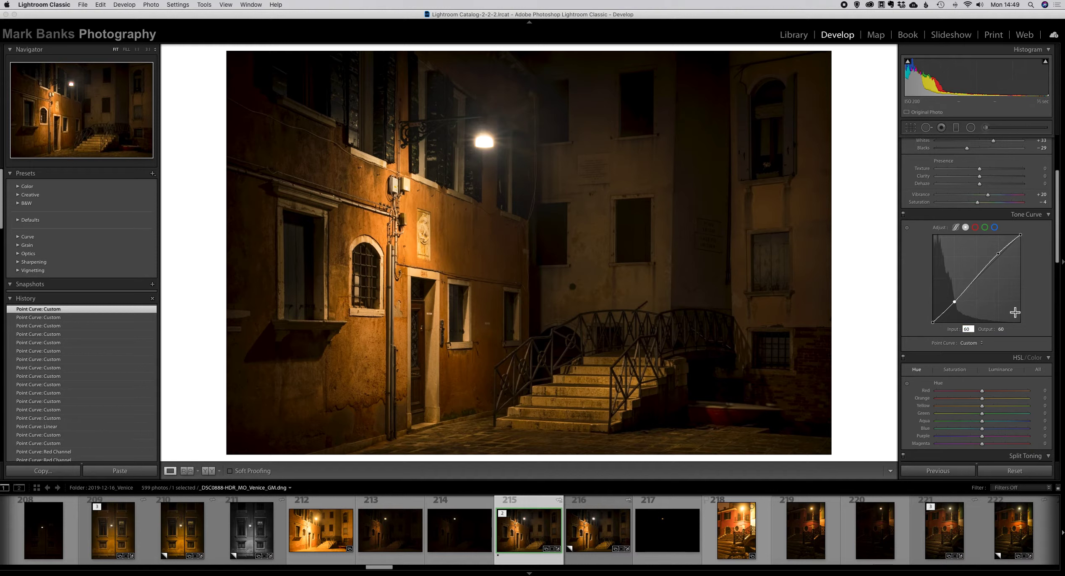
key("Return")
left_click(1001, 330)
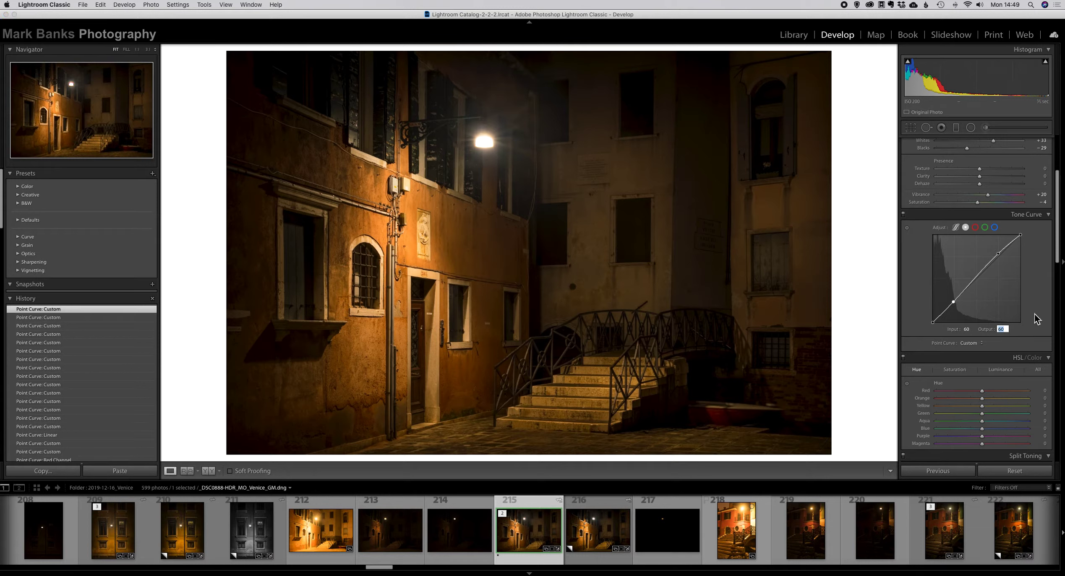
type("5")
key("Return")
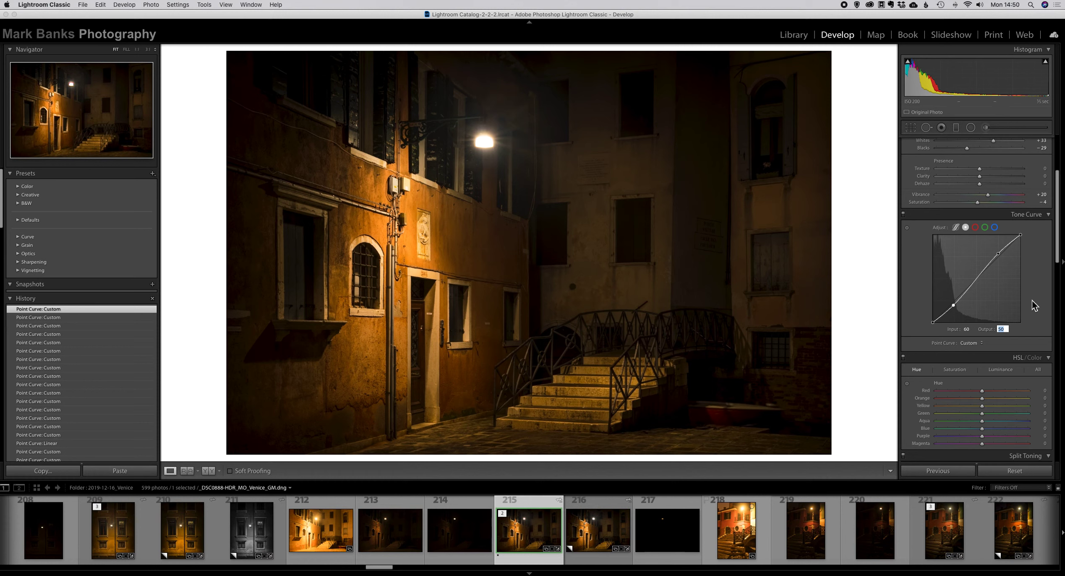
Step: Set the shadow point's output to 54
scroll(1022, 330, "down", 1)
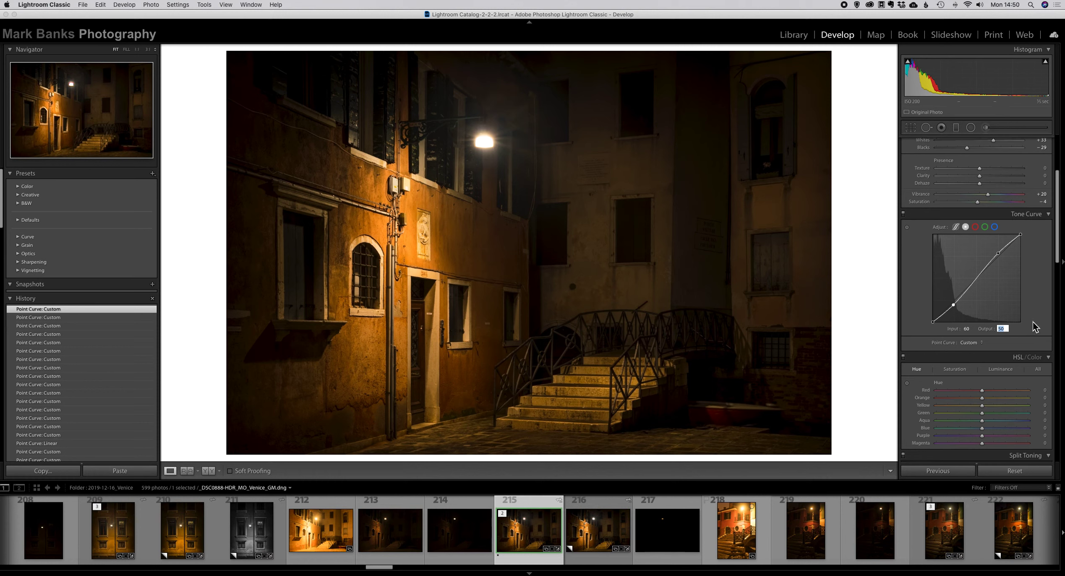
type("54")
key("Return")
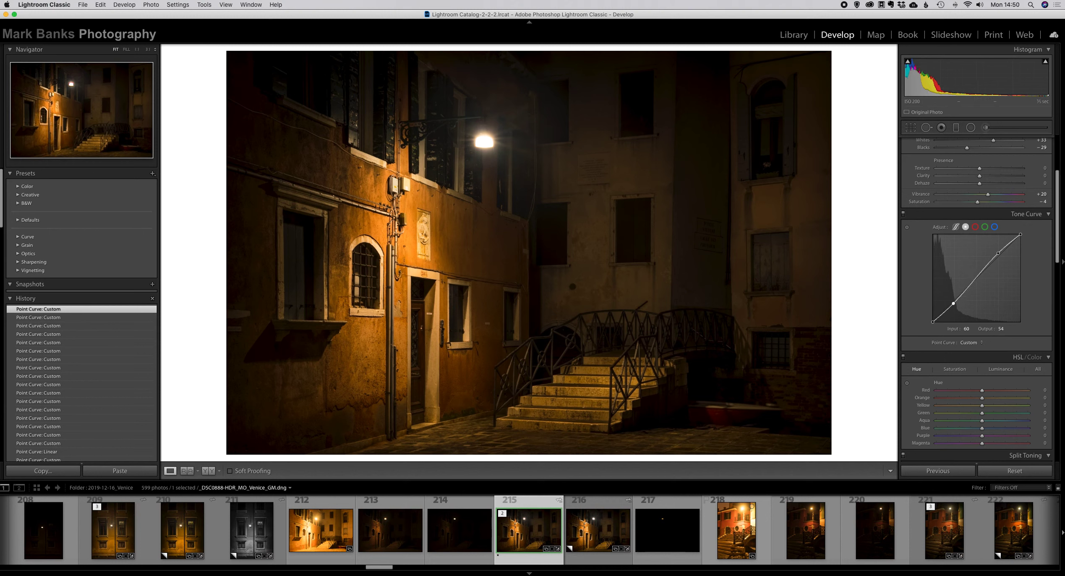